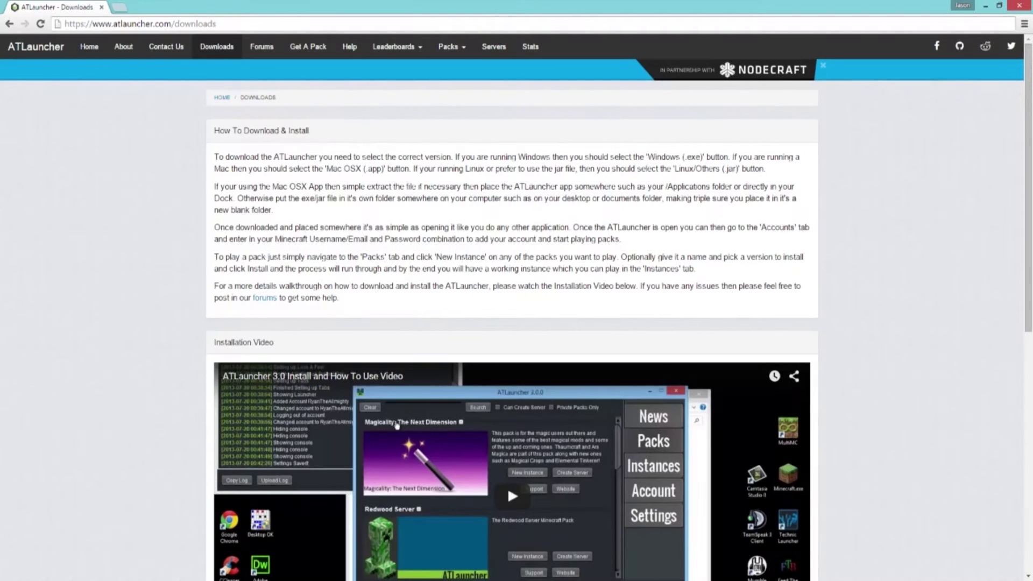
Step: Download the Windows (.exe) version of ATLauncher and minimize the browser to reach the desktop
{"action": "scroll", "coordinate": [178, 216], "scroll_direction": "down", "scroll_amount": 3}
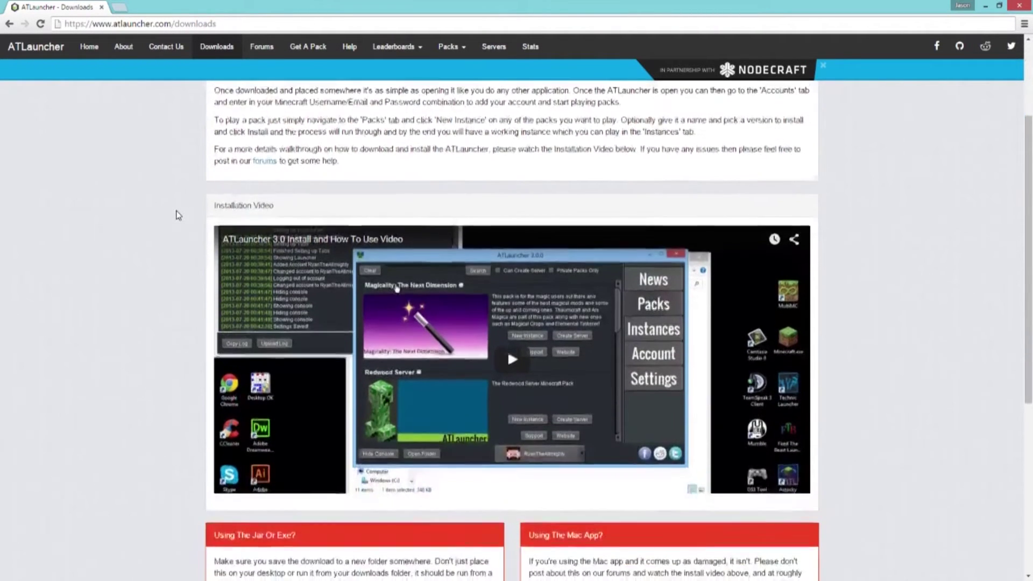
{"action": "scroll", "coordinate": [177, 215], "scroll_direction": "down", "scroll_amount": 7}
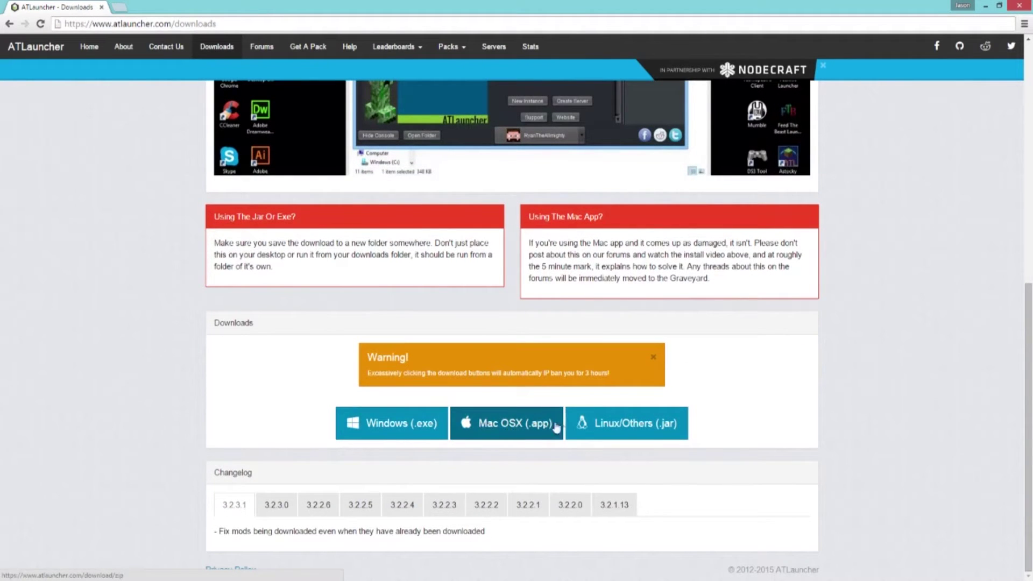
{"action": "left_click", "coordinate": [390, 424]}
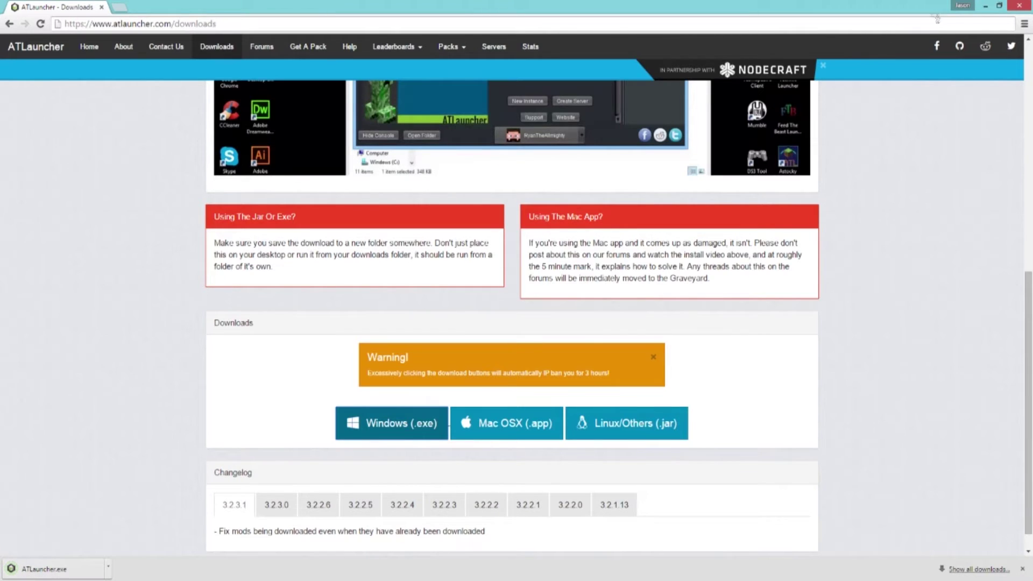
{"action": "left_click", "coordinate": [989, 6]}
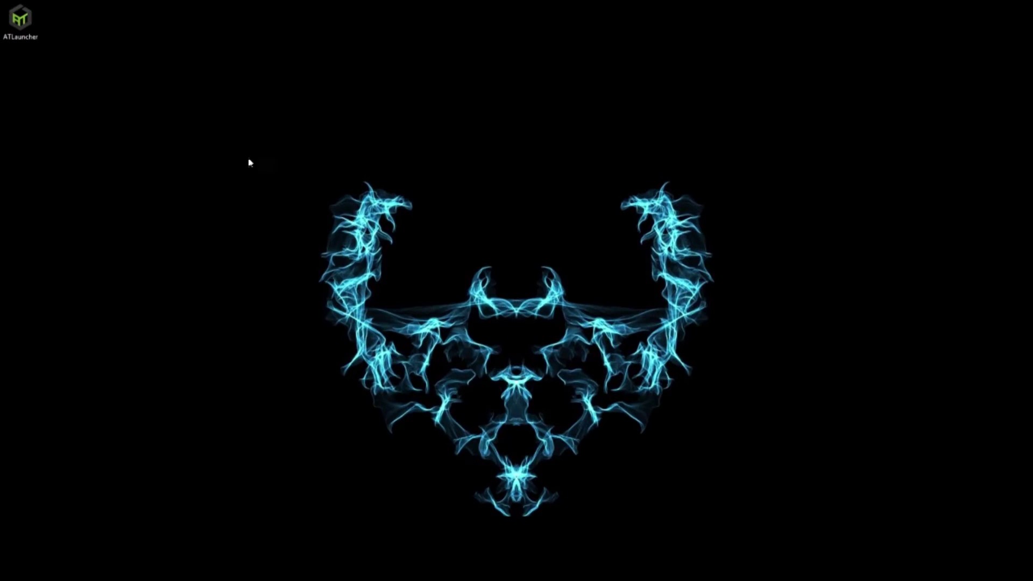
Step: Create a desktop folder named ATLauncher and move the downloaded launcher file into it
{"action": "right_click", "coordinate": [72, 24]}
{"action": "mouse_move", "coordinate": [153, 131]}
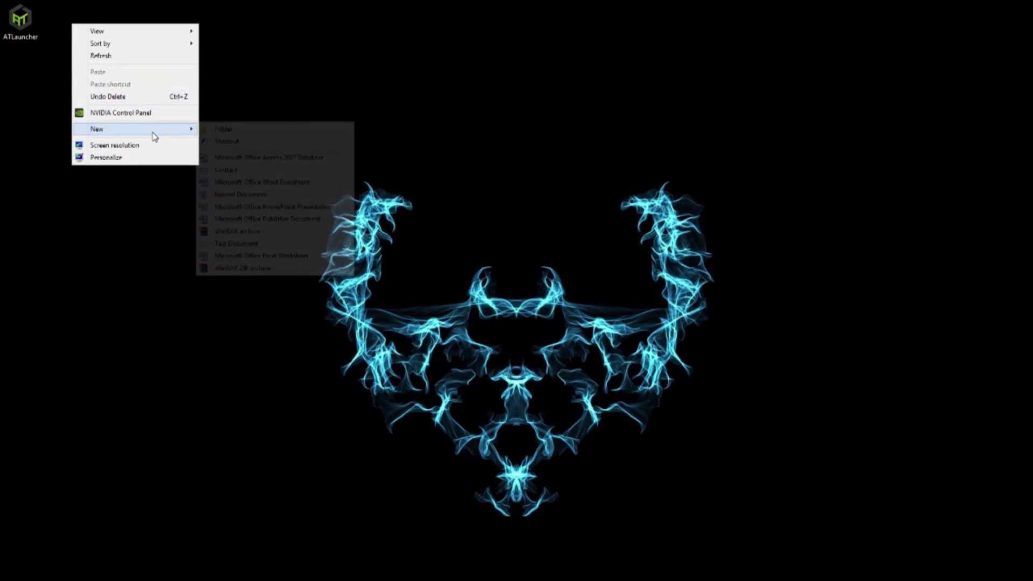
{"action": "left_click", "coordinate": [226, 129]}
{"action": "type", "text": "ATLauncher"}
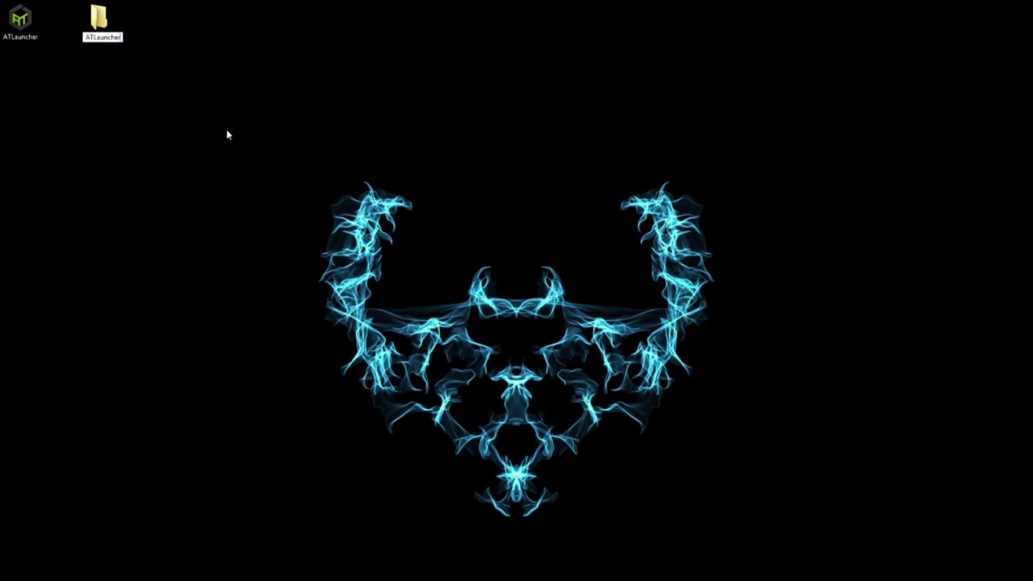
{"action": "key", "text": "Return"}
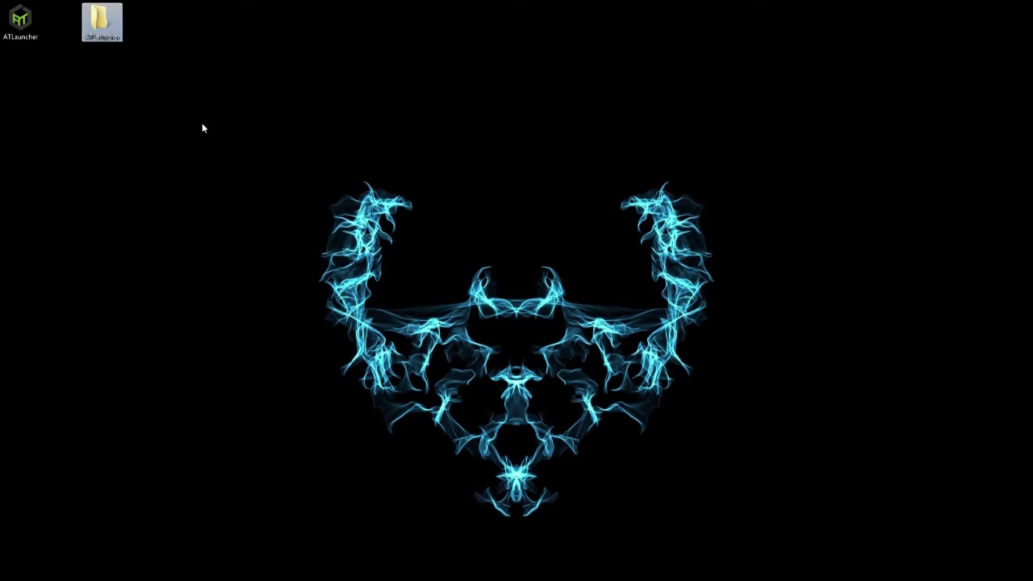
{"action": "left_click_drag", "start_coordinate": [20, 22], "coordinate": [106, 25]}
Step: Run ATLauncher from its new folder and save the initial setup with English as the language
{"action": "double_click", "coordinate": [102, 20]}
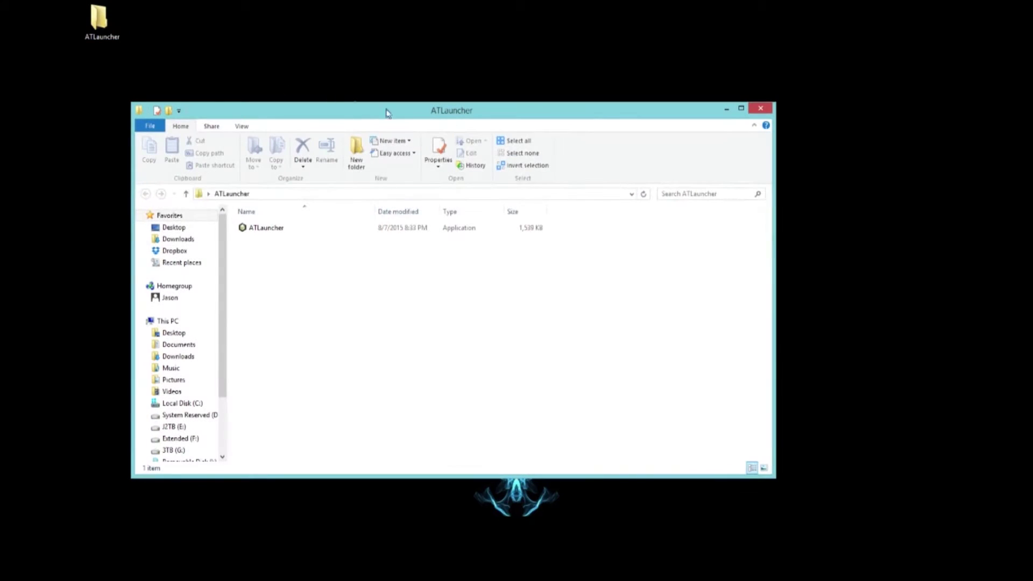
{"action": "double_click", "coordinate": [265, 231]}
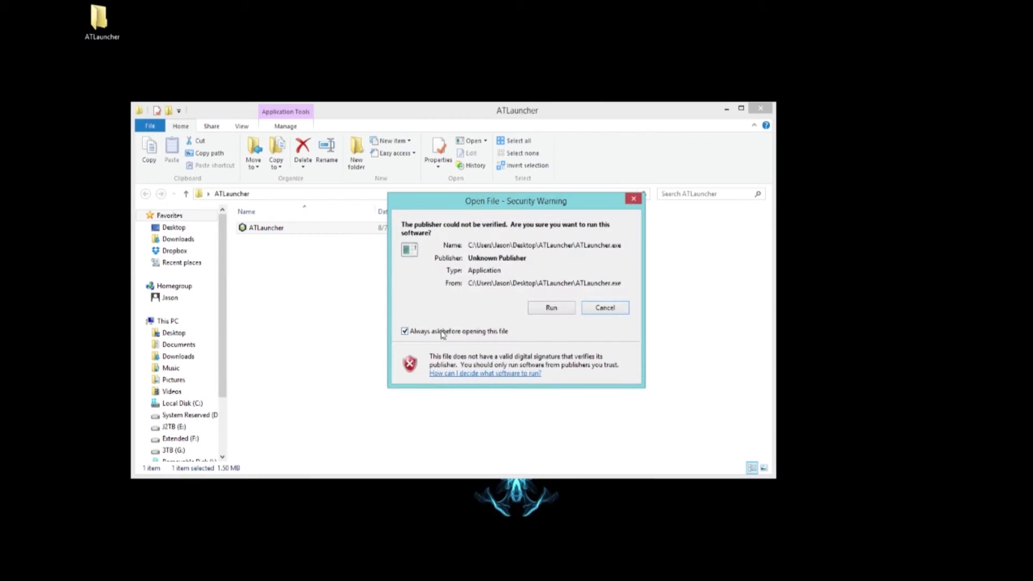
{"action": "left_click", "coordinate": [552, 309]}
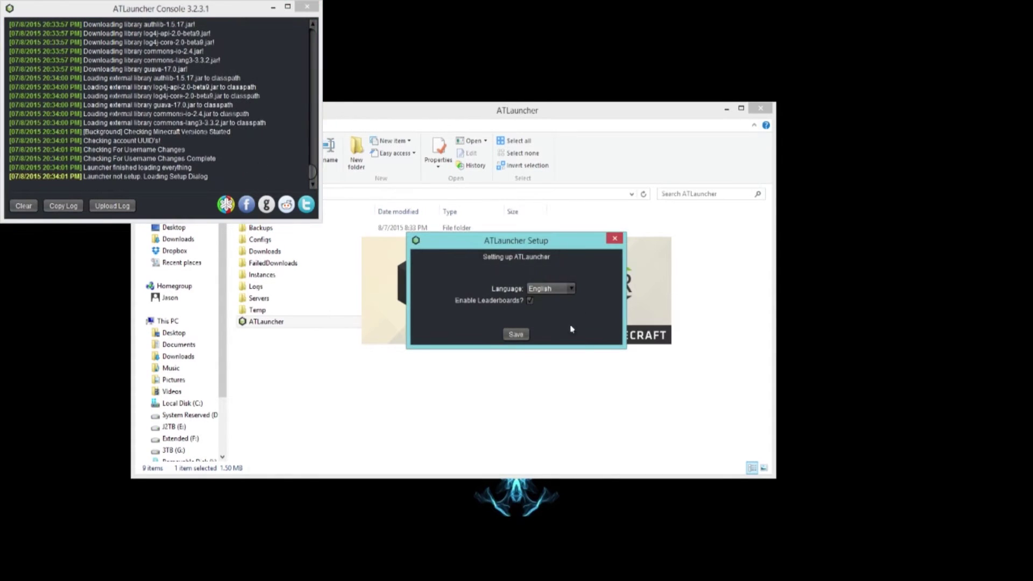
{"action": "left_click", "coordinate": [513, 336]}
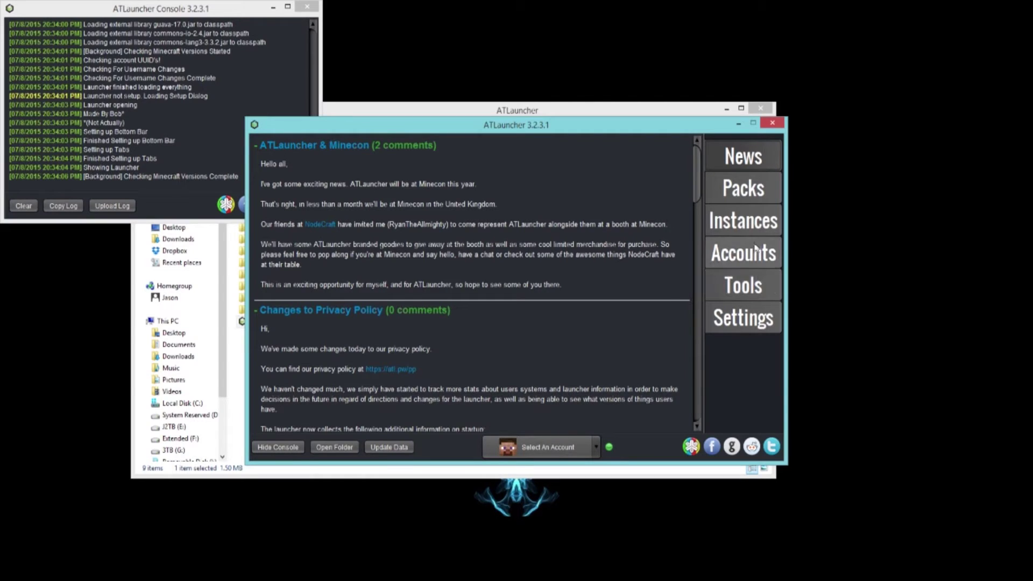
Step: In the launcher's Java/Minecraft settings, set the initial memory to 1024 MB and the PermGen size to 1024
{"action": "left_click", "coordinate": [761, 321]}
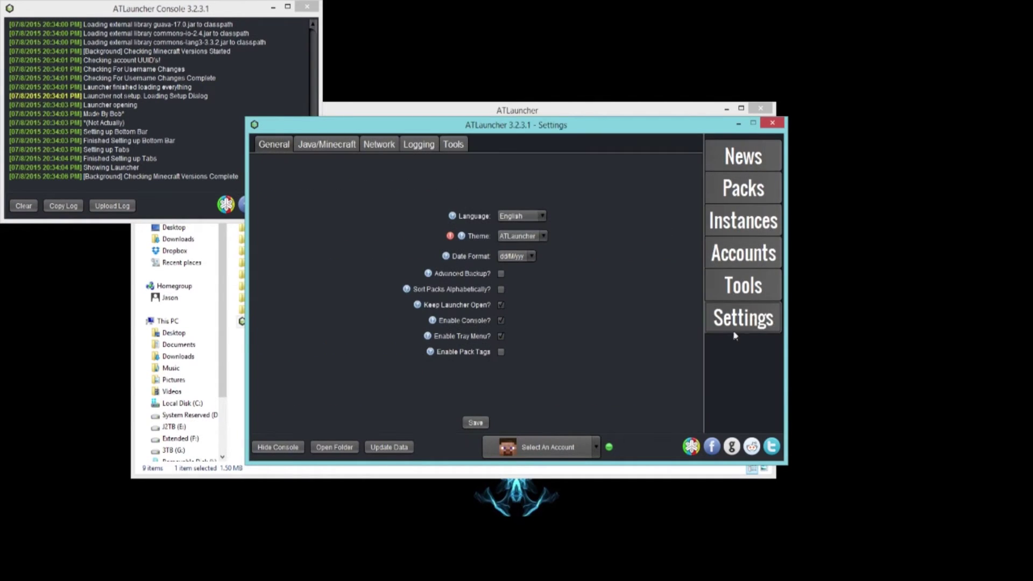
{"action": "left_click", "coordinate": [309, 144]}
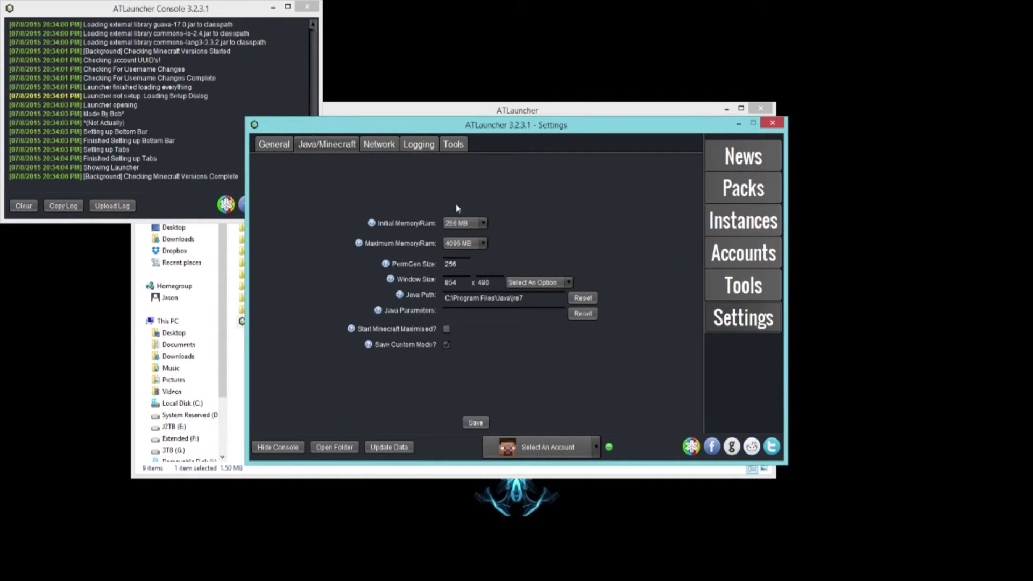
{"action": "left_click", "coordinate": [481, 223]}
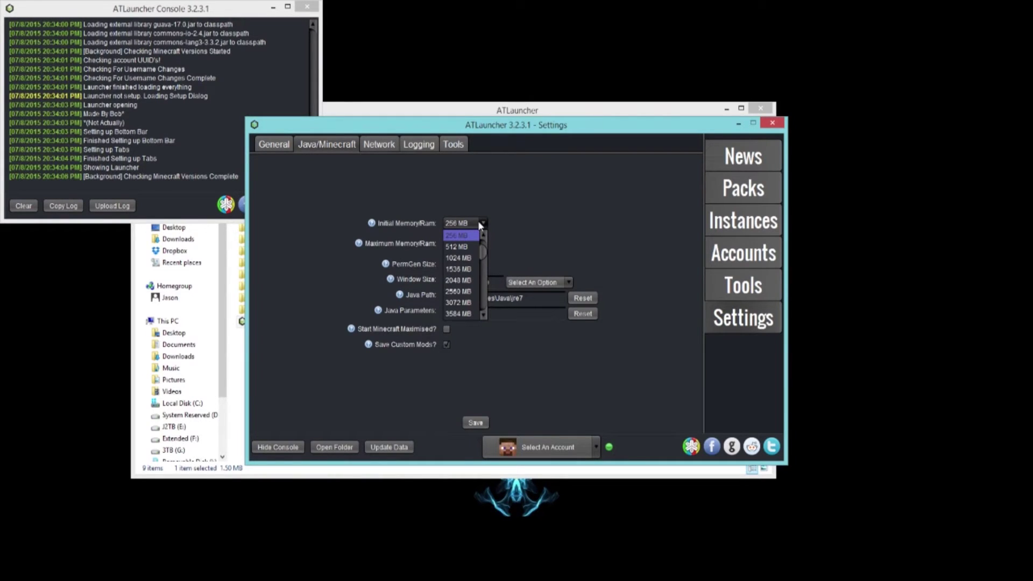
{"action": "left_click", "coordinate": [466, 258]}
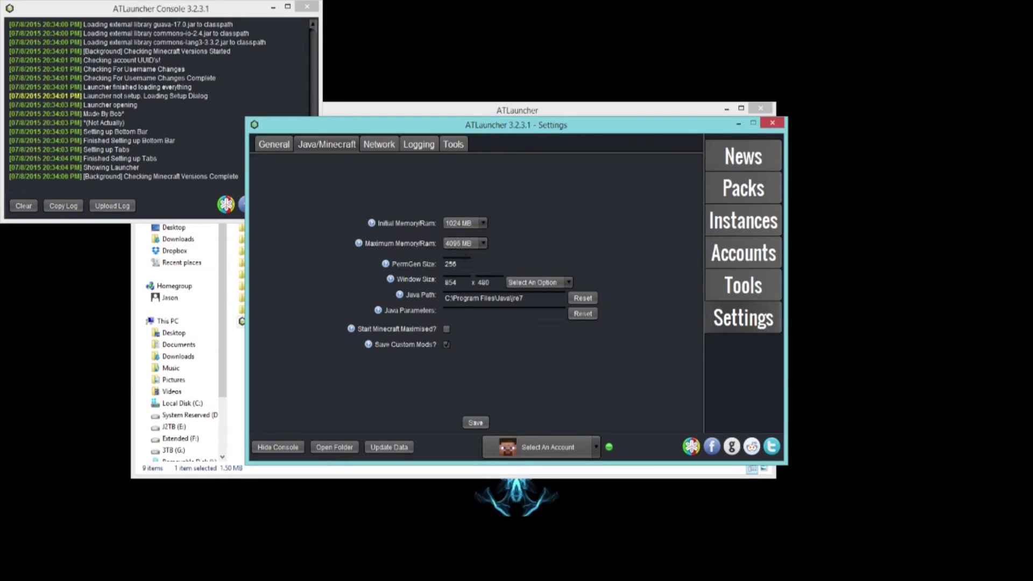
{"action": "double_click", "coordinate": [450, 263]}
{"action": "type", "text": "1024"}
Step: Set the Minecraft window size to 1280x720 and save the launcher settings
{"action": "left_click", "coordinate": [566, 282]}
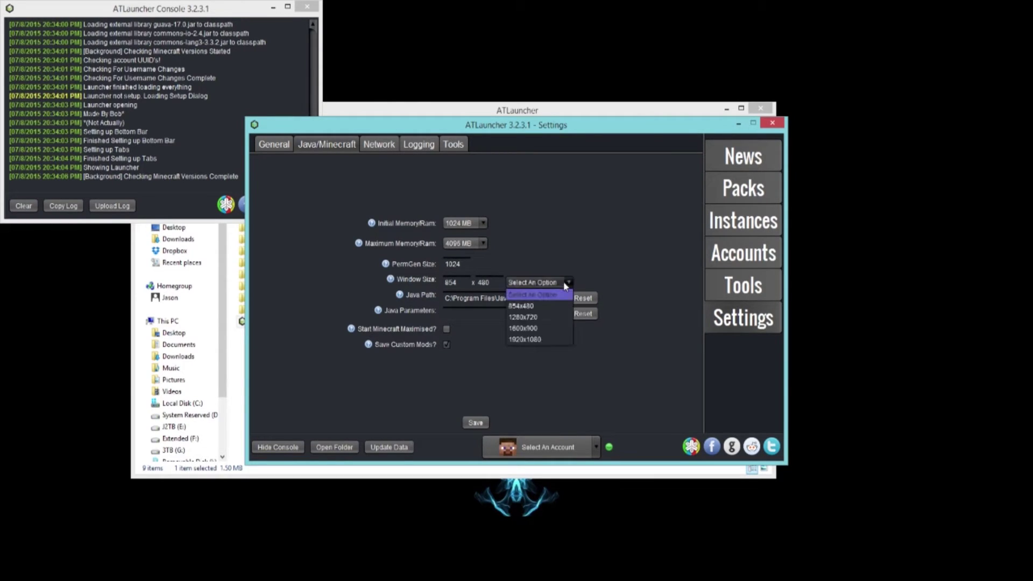
{"action": "left_click", "coordinate": [536, 318]}
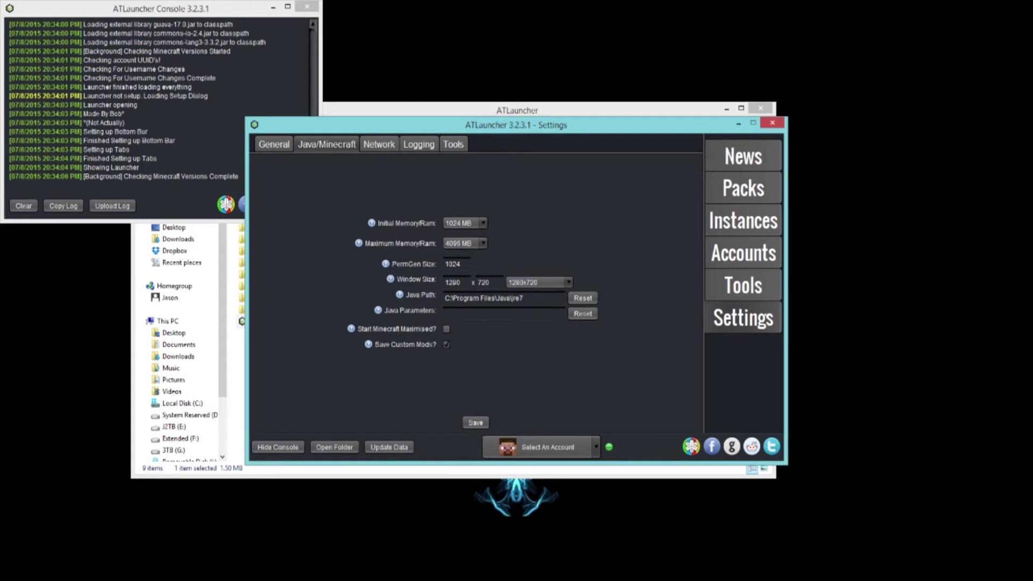
{"action": "left_click_drag", "start_coordinate": [542, 294], "coordinate": [444, 298]}
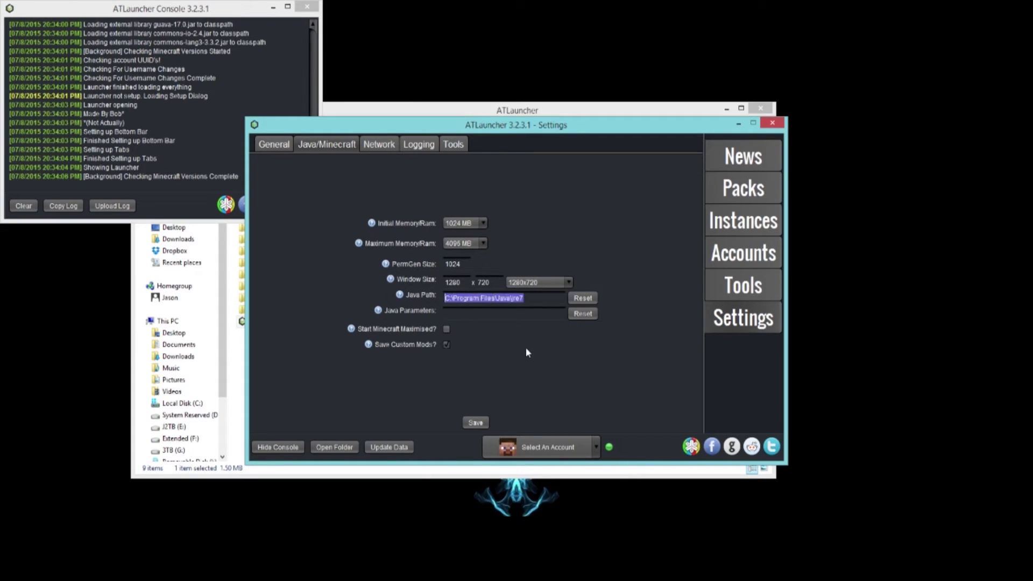
{"action": "left_click", "coordinate": [524, 298]}
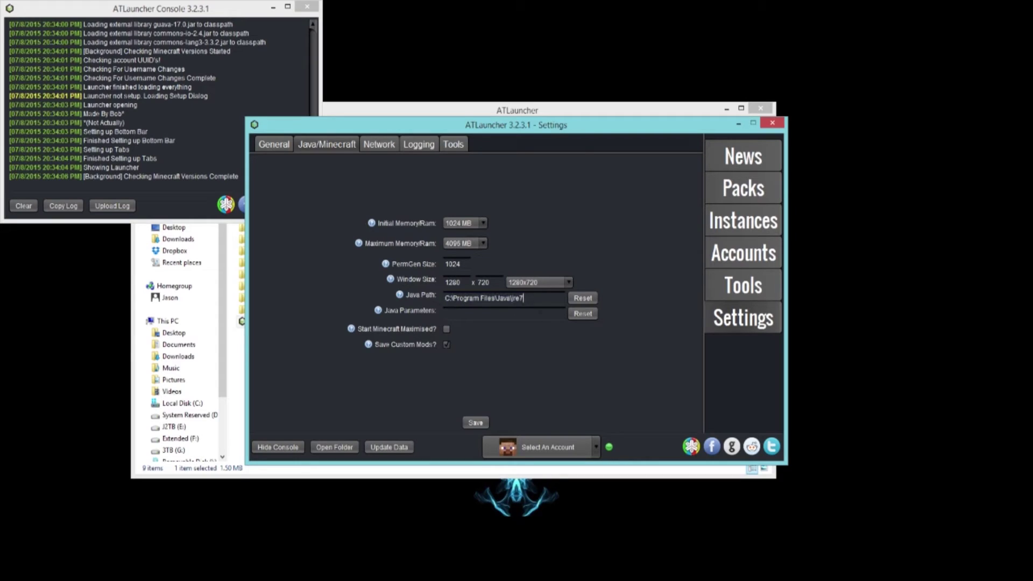
{"action": "left_click", "coordinate": [475, 422]}
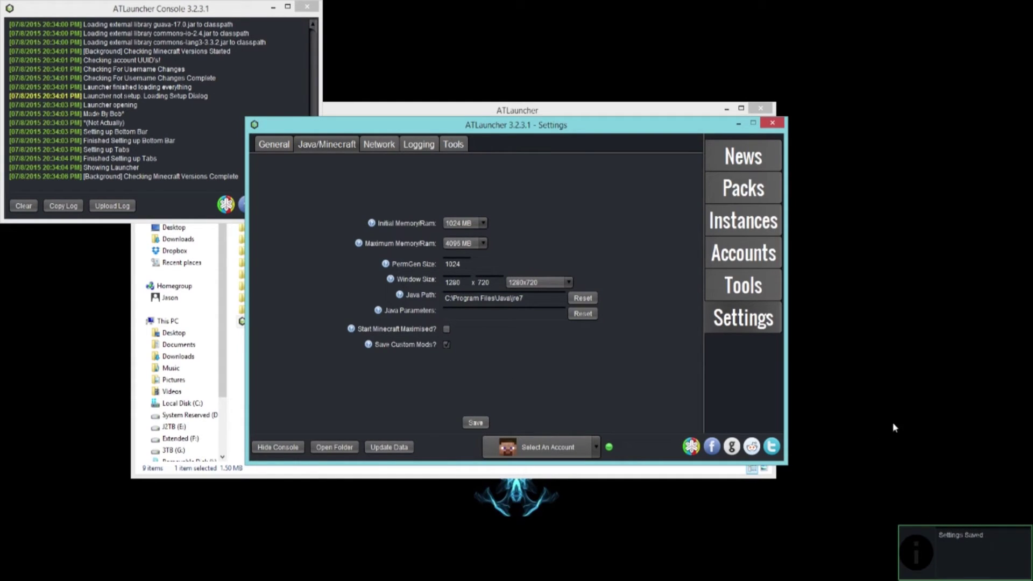
Step: Look over the form for adding an account and the launcher's list of installed instances
{"action": "left_click", "coordinate": [748, 253]}
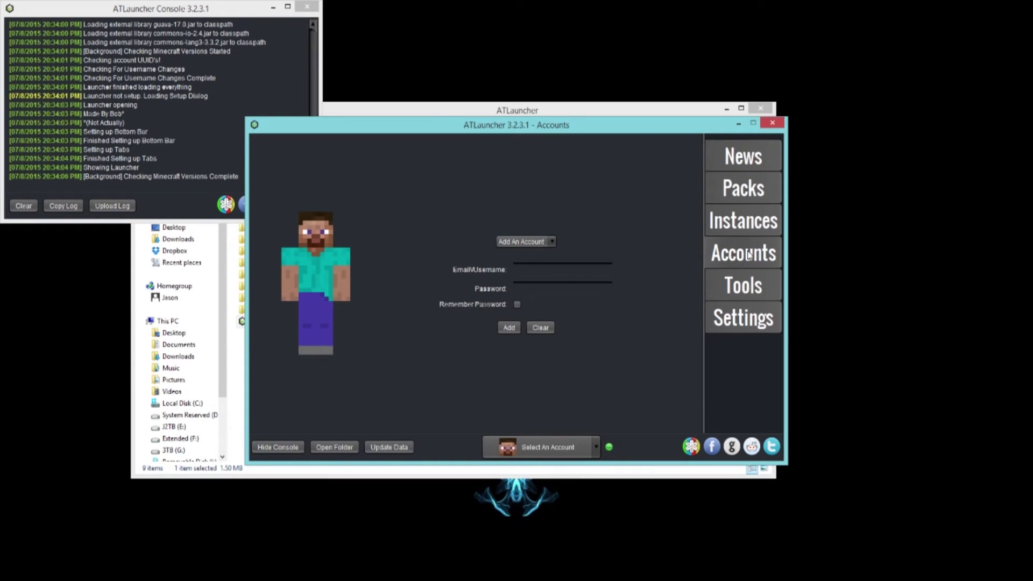
{"action": "left_click", "coordinate": [532, 243]}
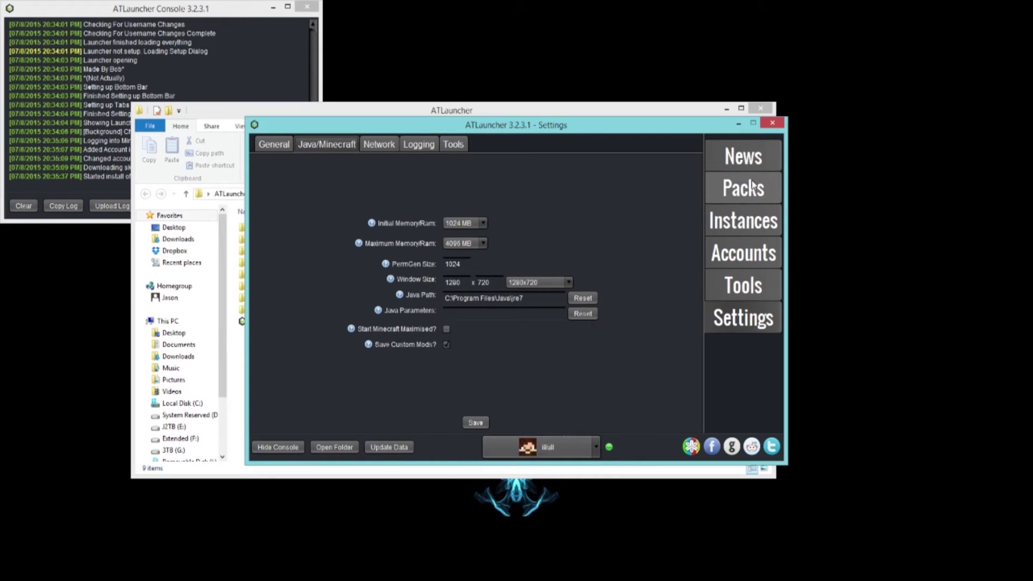
{"action": "left_click", "coordinate": [742, 220]}
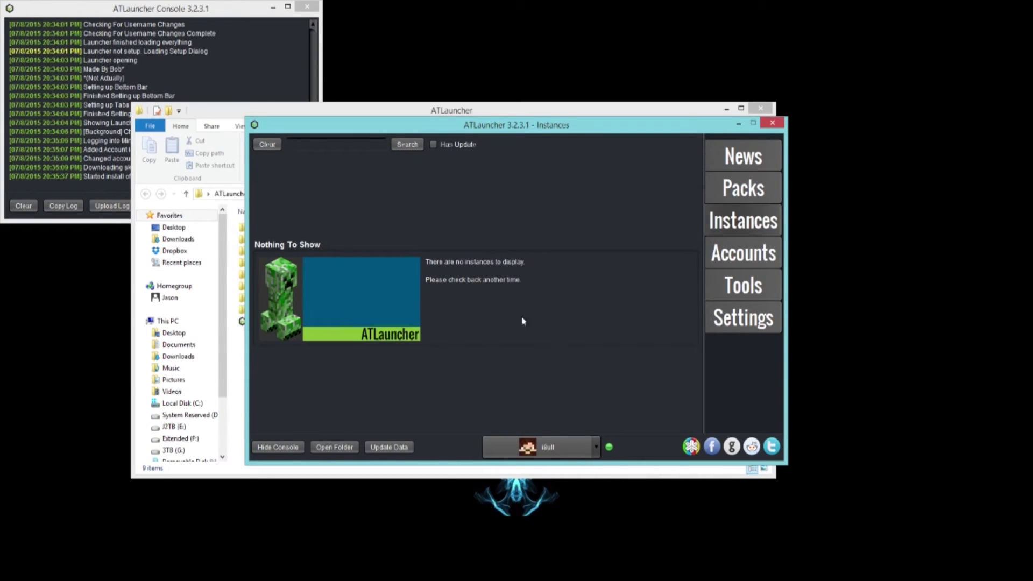
Step: Find the Vanilla Minecraft pack and install version 1.8.7 as a new instance named Vanilla Minecraft
{"action": "left_click", "coordinate": [745, 188]}
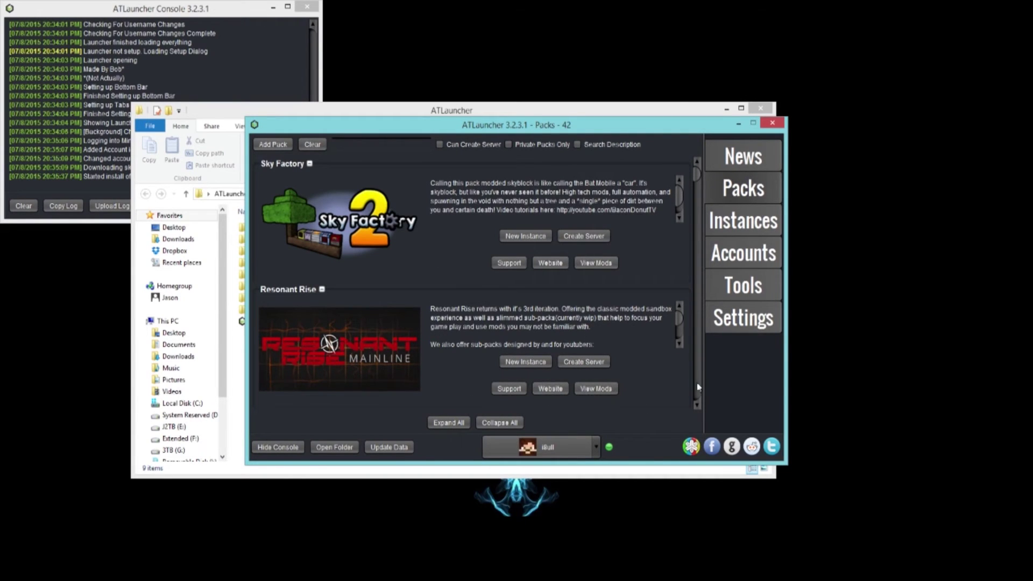
{"action": "scroll", "coordinate": [698, 377], "scroll_direction": "down", "scroll_amount": 5}
{"action": "scroll", "coordinate": [698, 377], "scroll_direction": "down", "scroll_amount": 15}
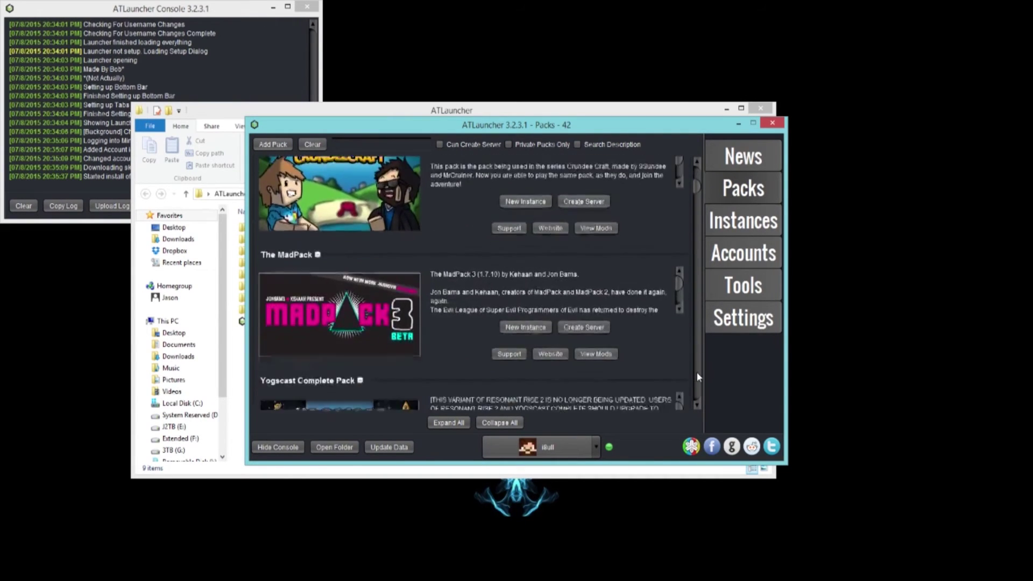
{"action": "scroll", "coordinate": [697, 377], "scroll_direction": "down", "scroll_amount": 9}
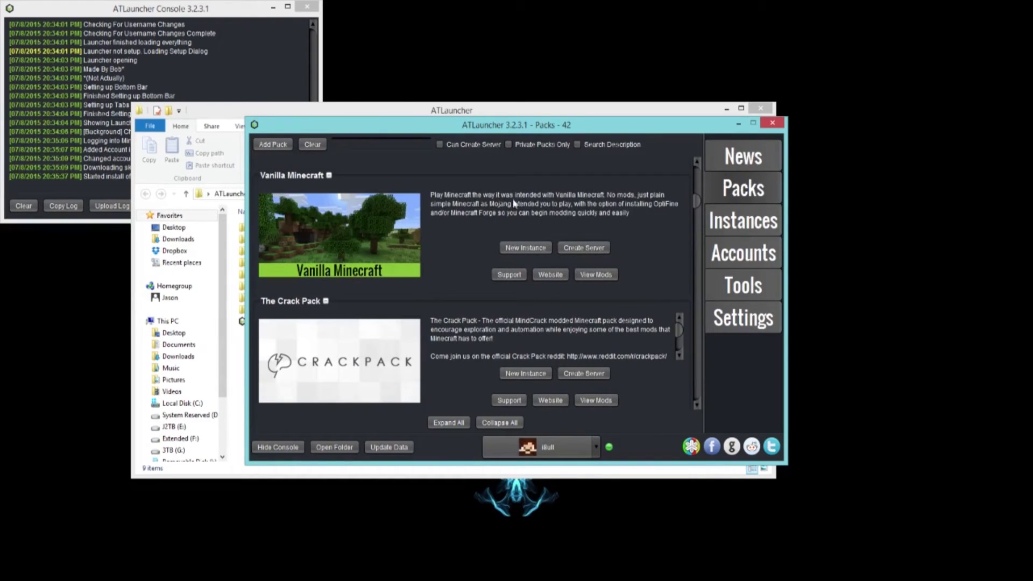
{"action": "left_click", "coordinate": [521, 247]}
{"action": "left_click", "coordinate": [521, 300]}
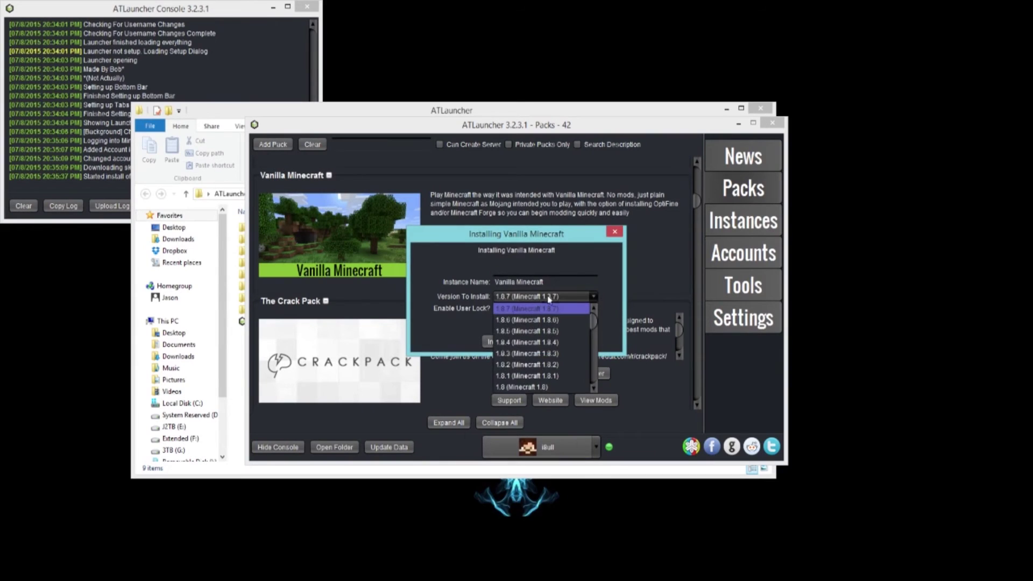
{"action": "left_click", "coordinate": [619, 274]}
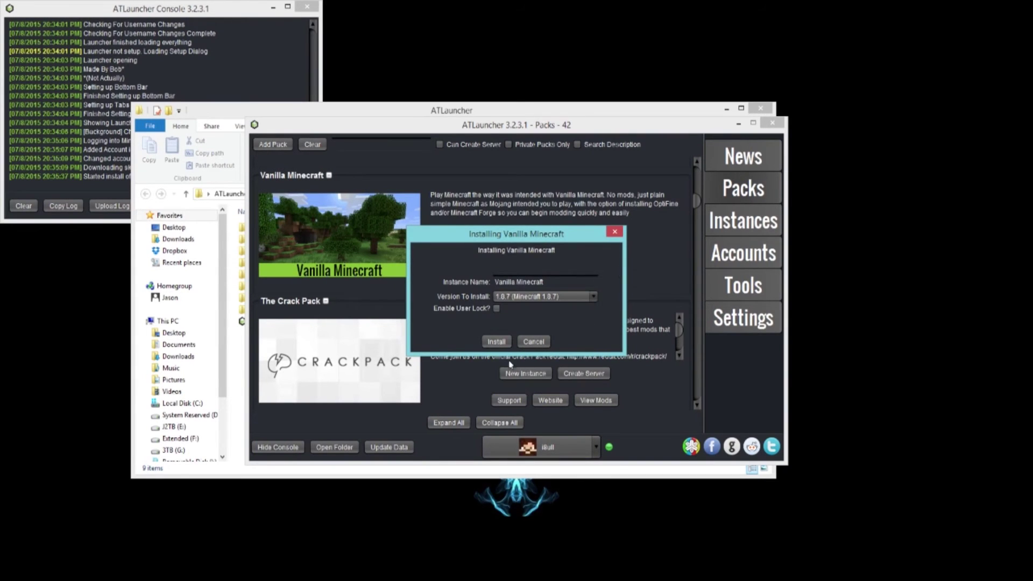
{"action": "left_click", "coordinate": [496, 342]}
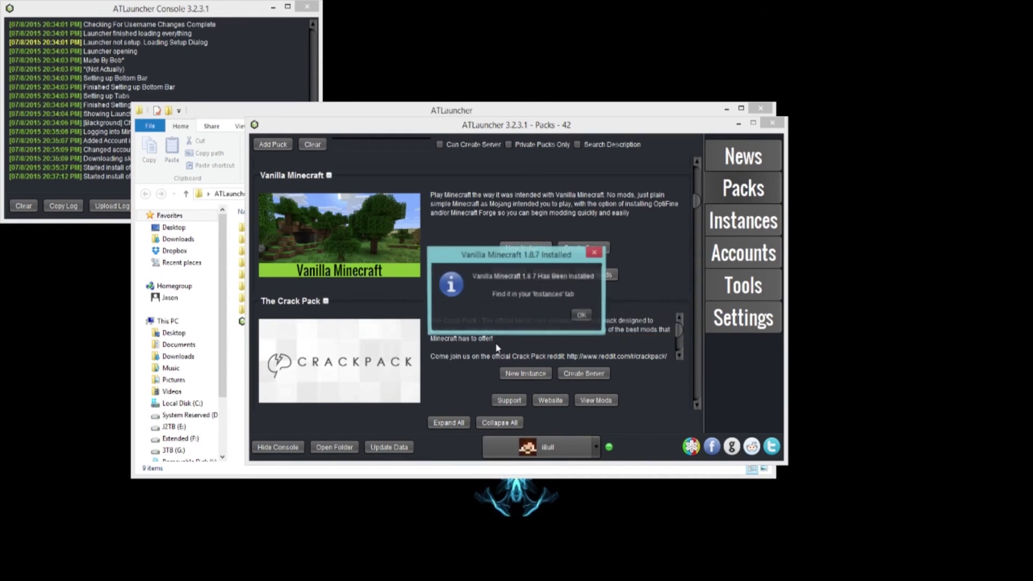
{"action": "left_click", "coordinate": [582, 315]}
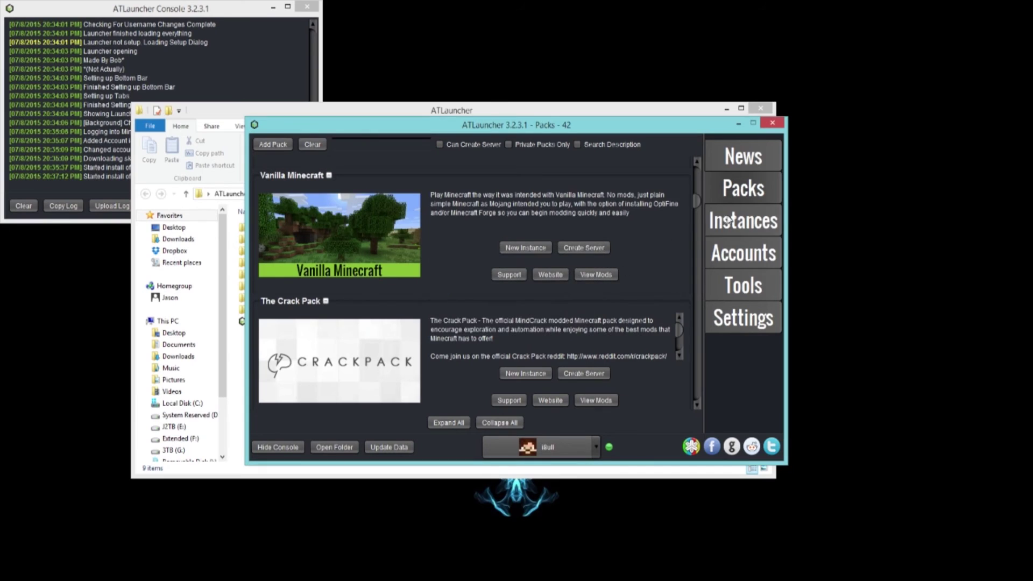
Step: Examine the Vanilla Minecraft instance in the launcher and its VanillaMinecraft folder on disk, including the mods subfolder
{"action": "left_click", "coordinate": [743, 221]}
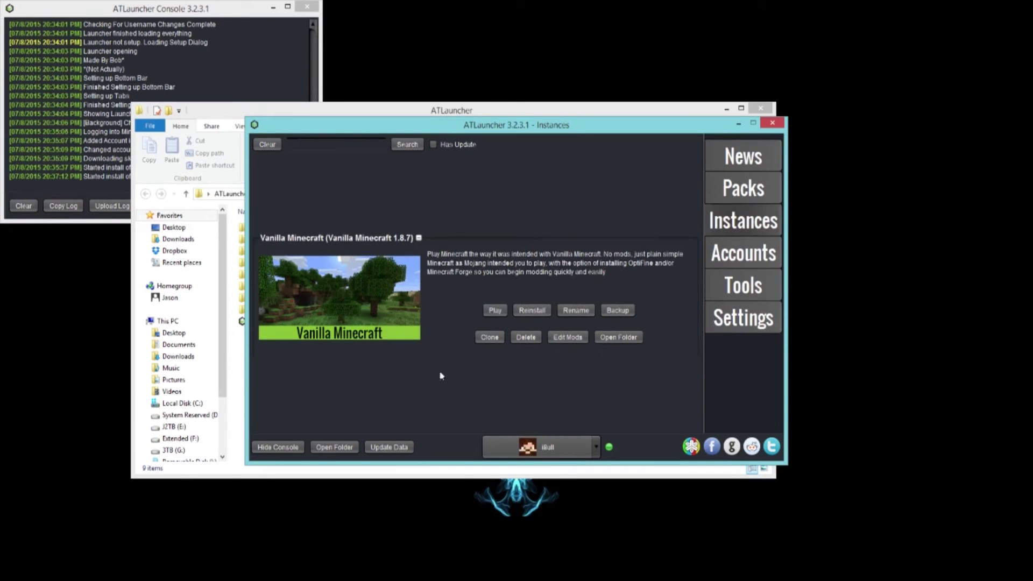
{"action": "left_click", "coordinate": [224, 387]}
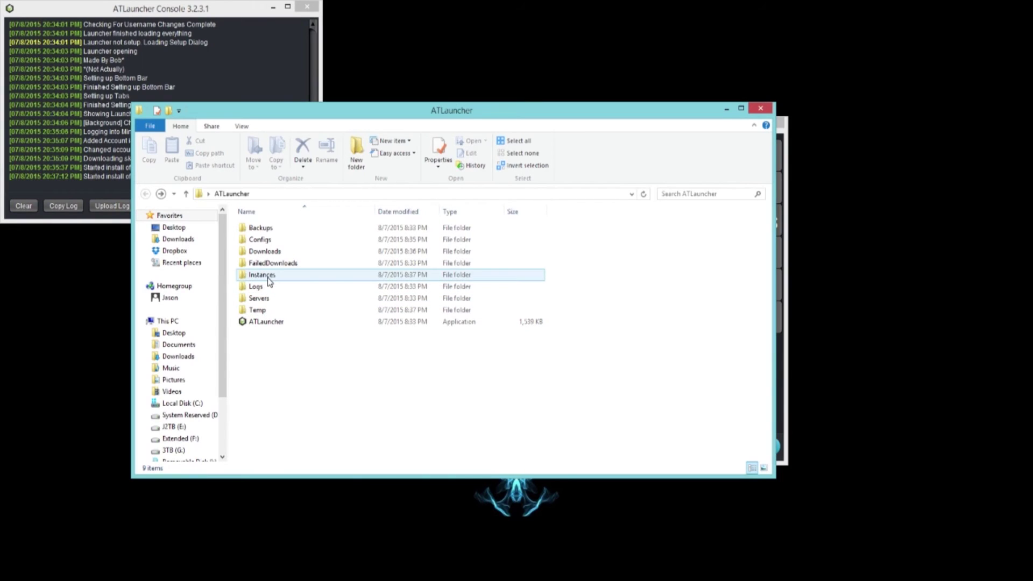
{"action": "double_click", "coordinate": [267, 281]}
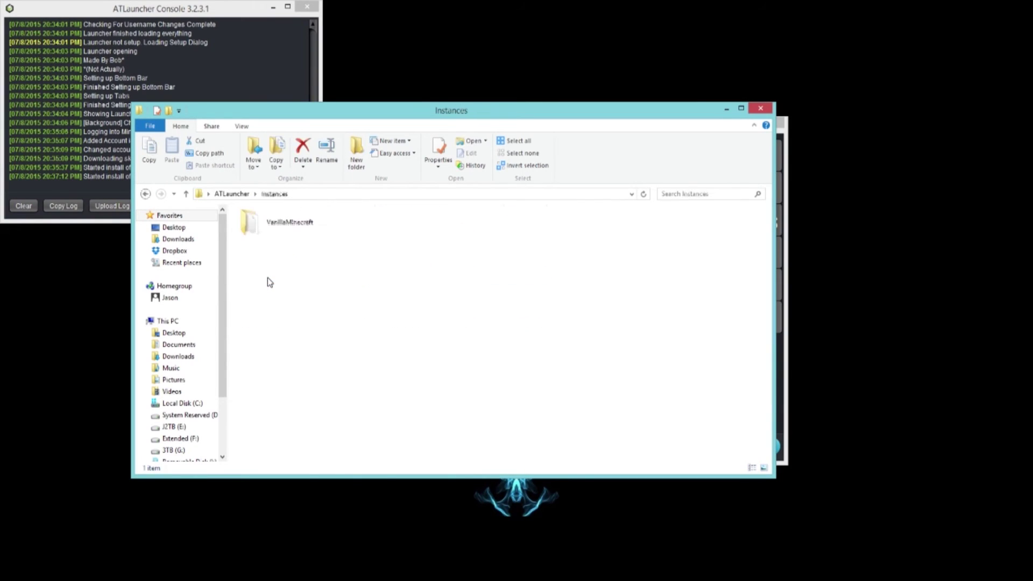
{"action": "double_click", "coordinate": [256, 218]}
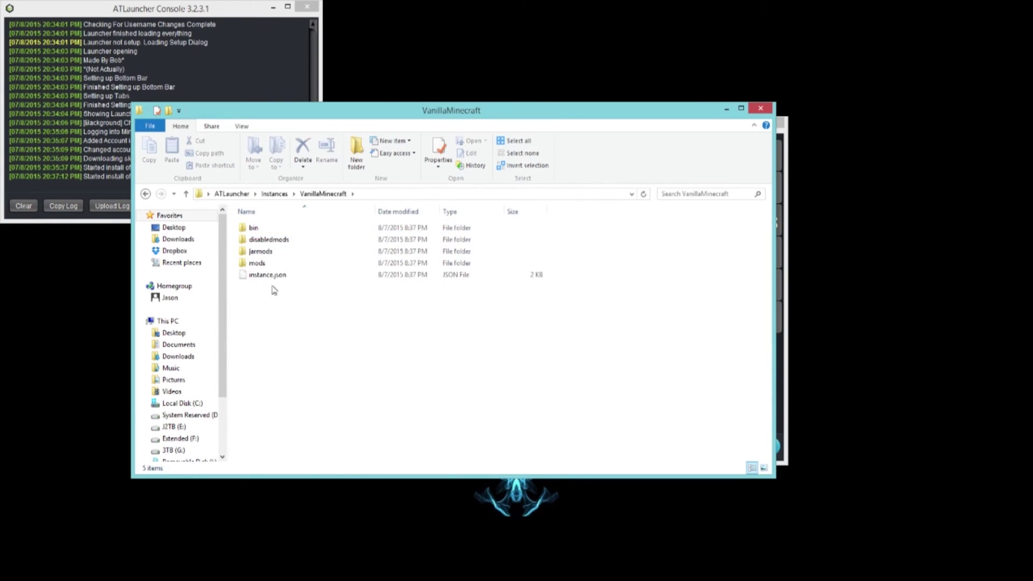
{"action": "double_click", "coordinate": [257, 263]}
{"action": "key", "text": "alt+Left"}
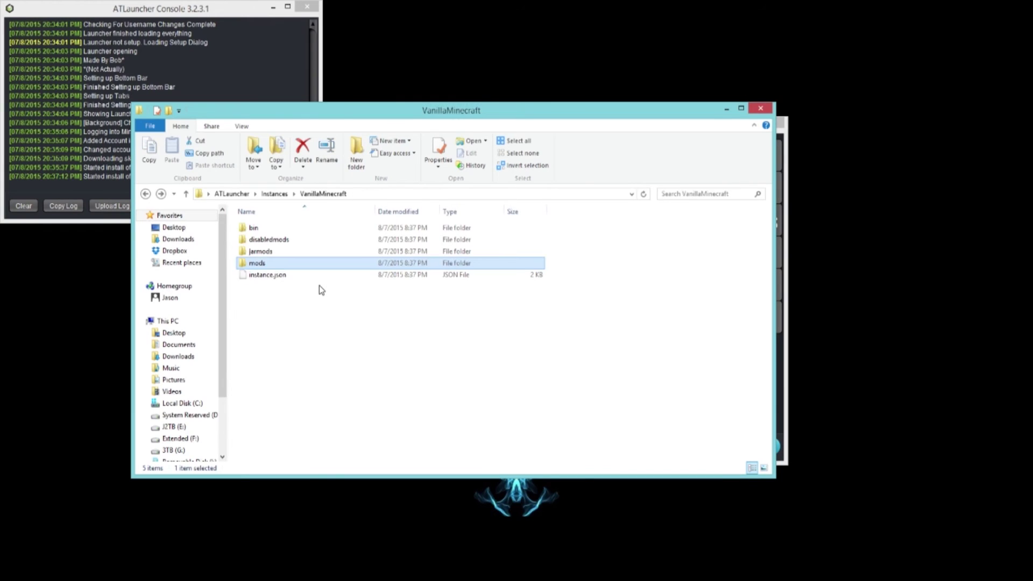
Step: Return to the top-level ATLauncher folder in the file explorer and close the running launcher
{"action": "key", "text": "alt+Left"}
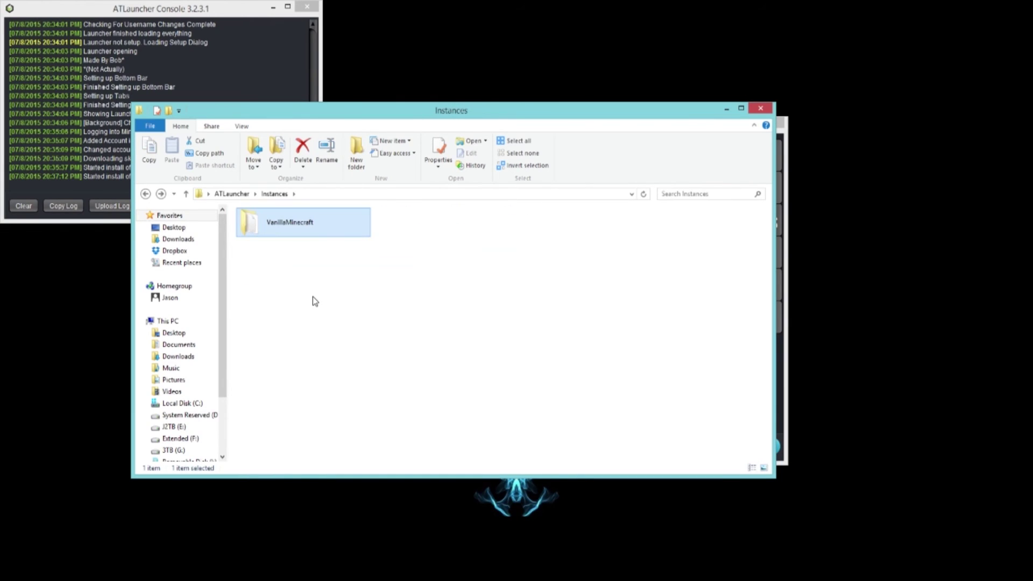
{"action": "key", "text": "alt+Left"}
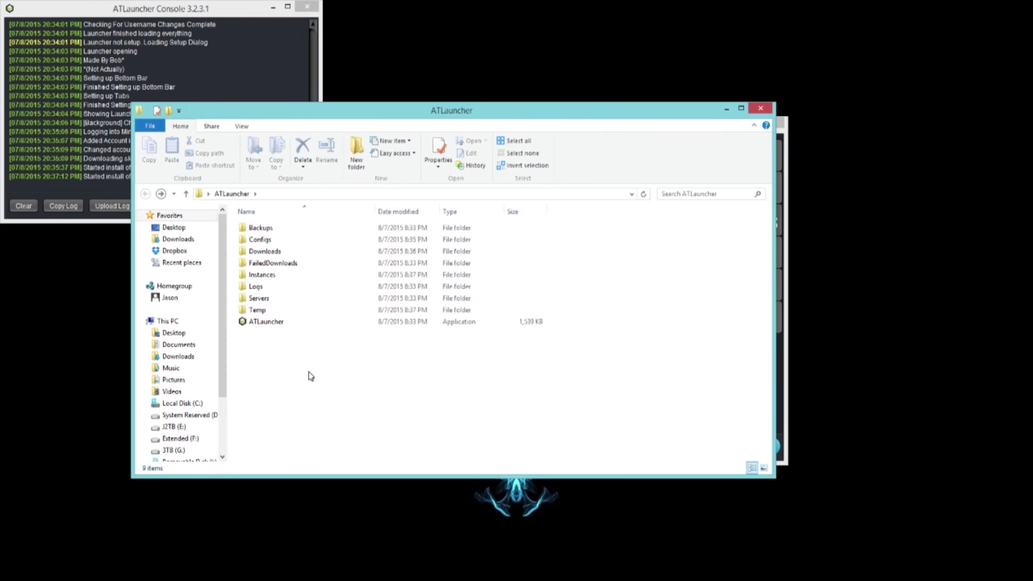
{"action": "left_click_drag", "start_coordinate": [412, 121], "coordinate": [401, 189]}
{"action": "left_click", "coordinate": [592, 125]}
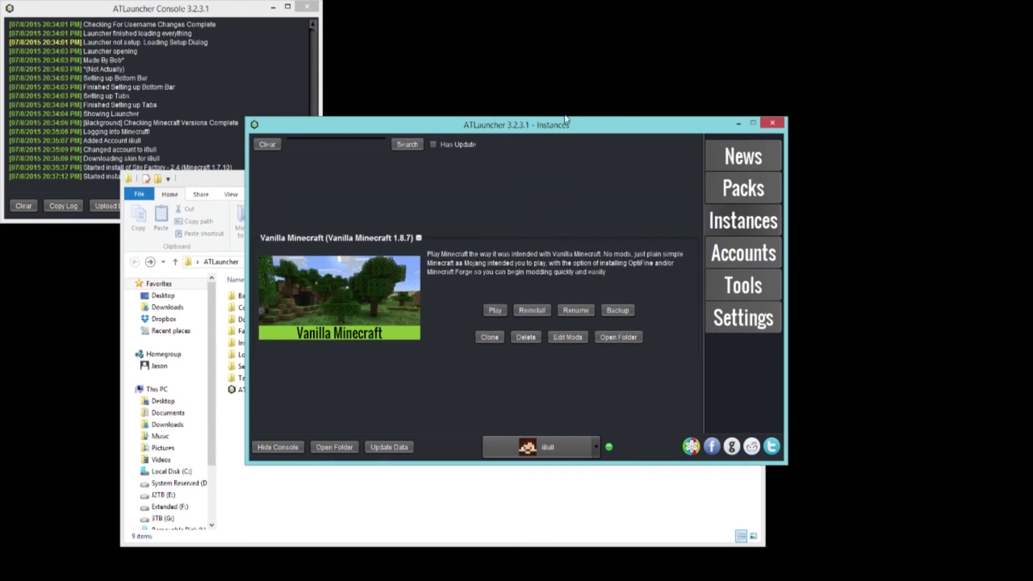
{"action": "left_click", "coordinate": [772, 123]}
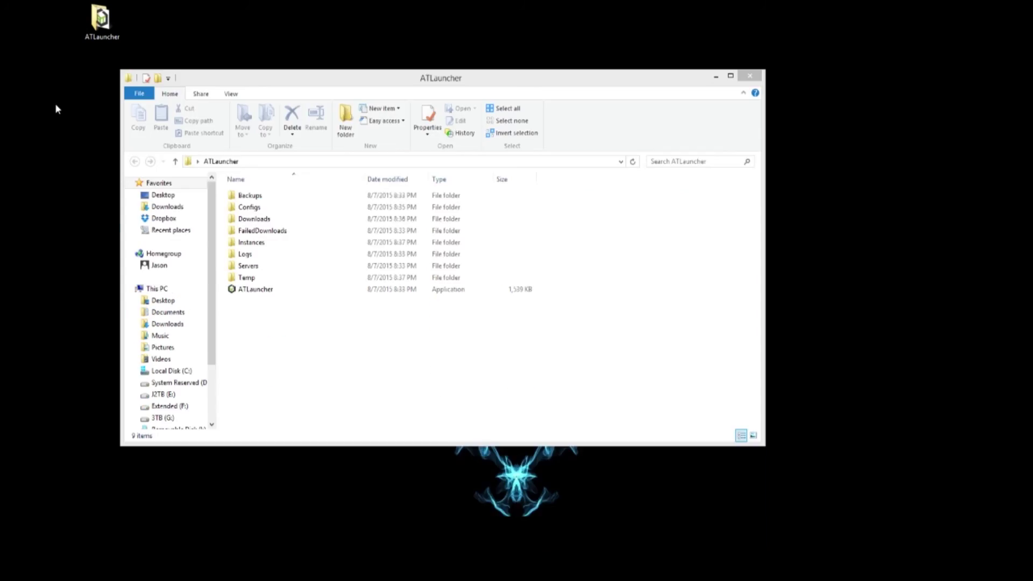
Step: Create a desktop shortcut to the ATLauncher application and move the ATLauncher folder from the desktop to Local Disk (C:)
{"action": "left_click", "coordinate": [257, 290]}
{"action": "right_click", "coordinate": [257, 291]}
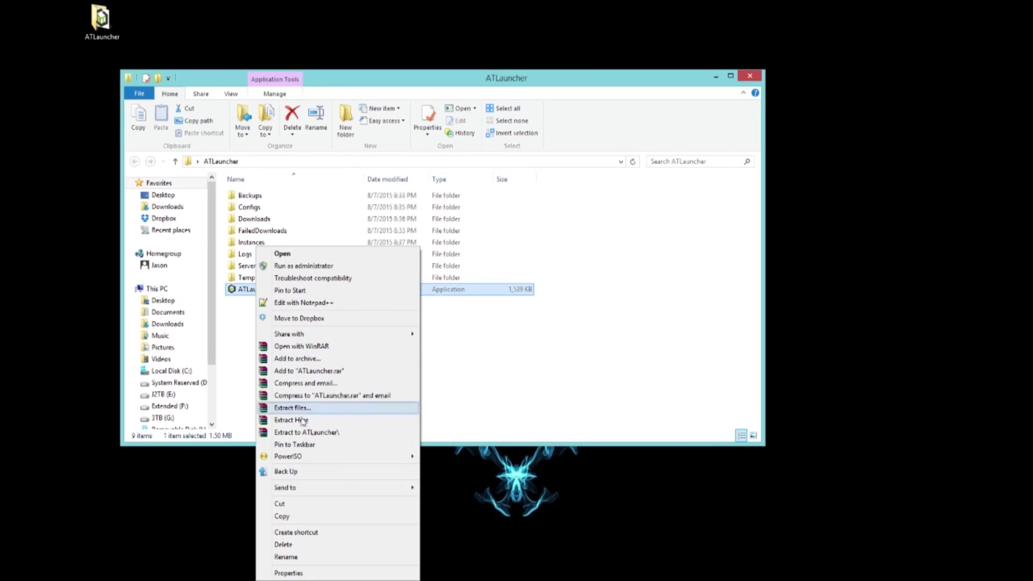
{"action": "mouse_move", "coordinate": [347, 488]}
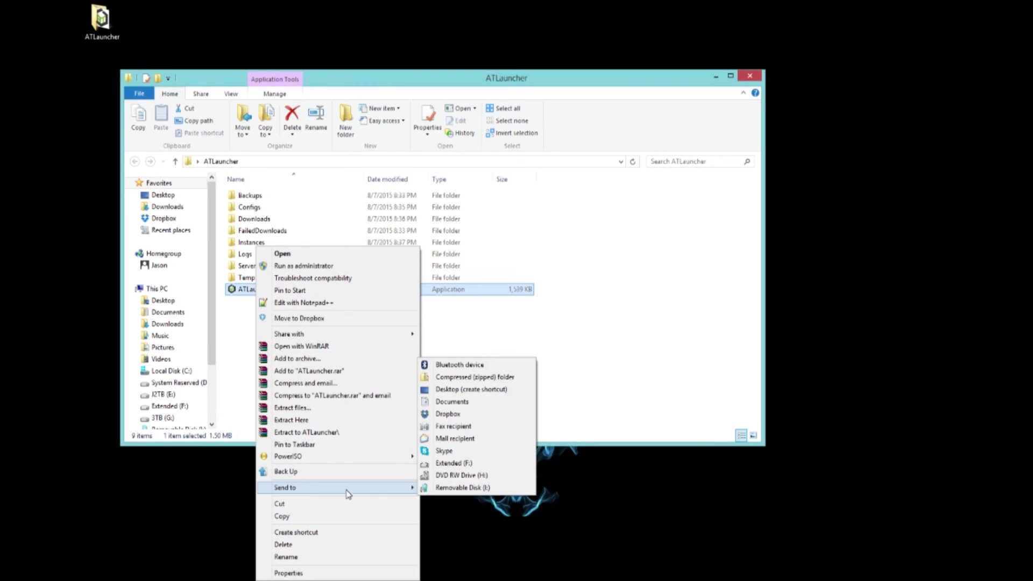
{"action": "left_click", "coordinate": [501, 390]}
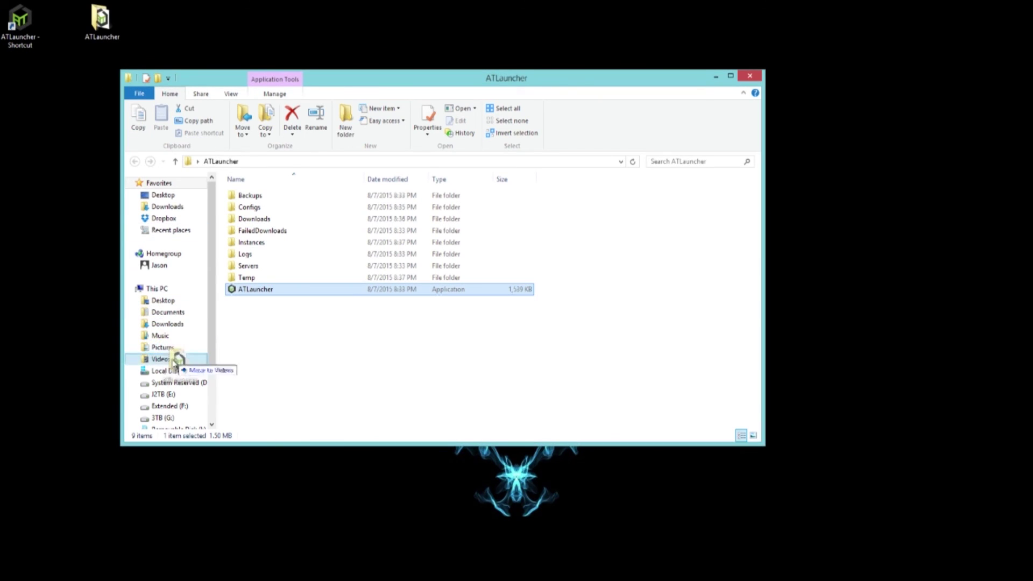
{"action": "left_click_drag", "start_coordinate": [164, 371], "coordinate": [164, 371]}
Step: Start ATLauncher from its desktop shortcut and show the list of installed instances
{"action": "double_click", "coordinate": [28, 18]}
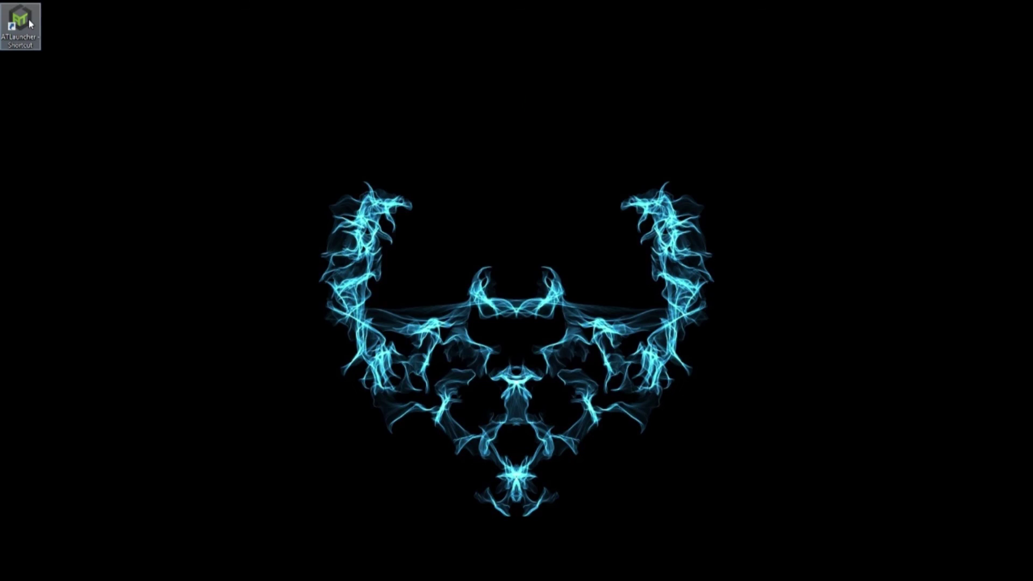
{"action": "left_click", "coordinate": [544, 305]}
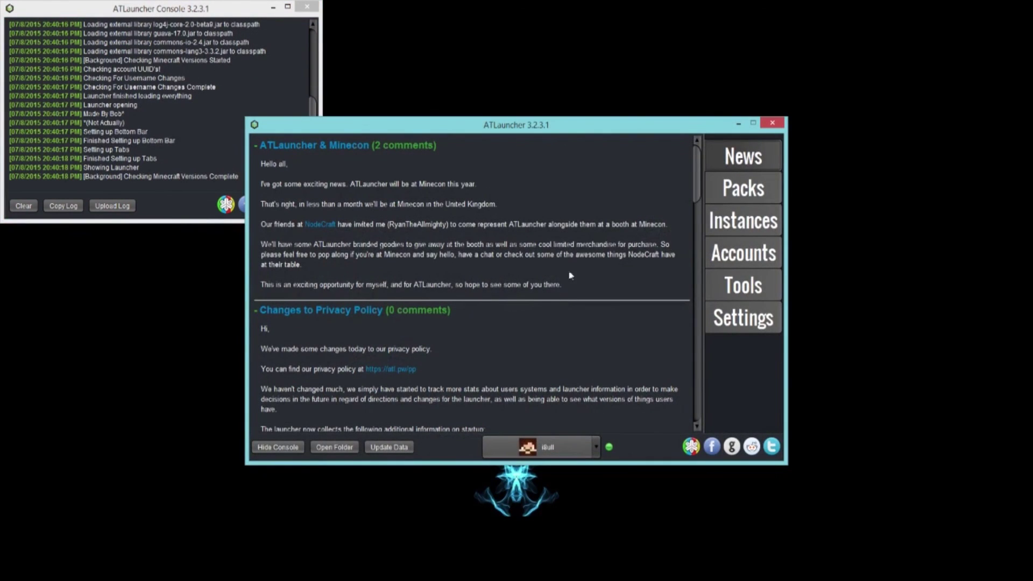
{"action": "left_click", "coordinate": [713, 225]}
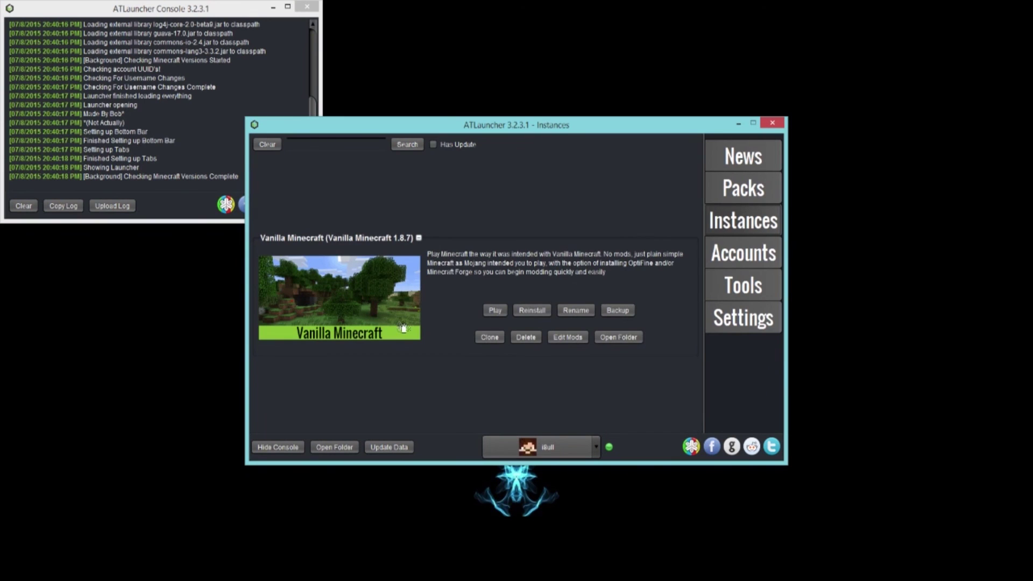